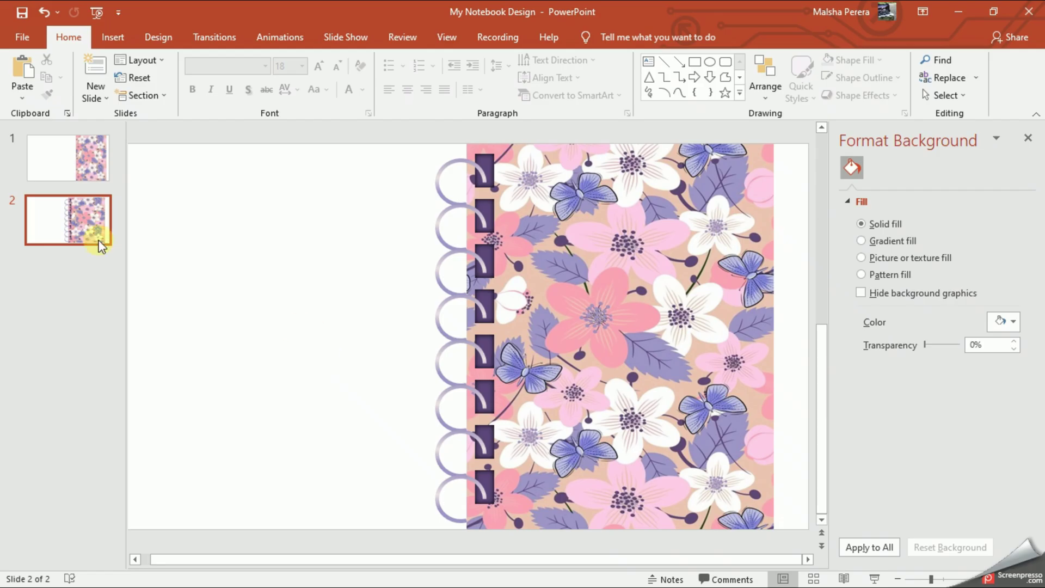
Duplicate slide 2 with the spiral notebook cover
click(50, 218)
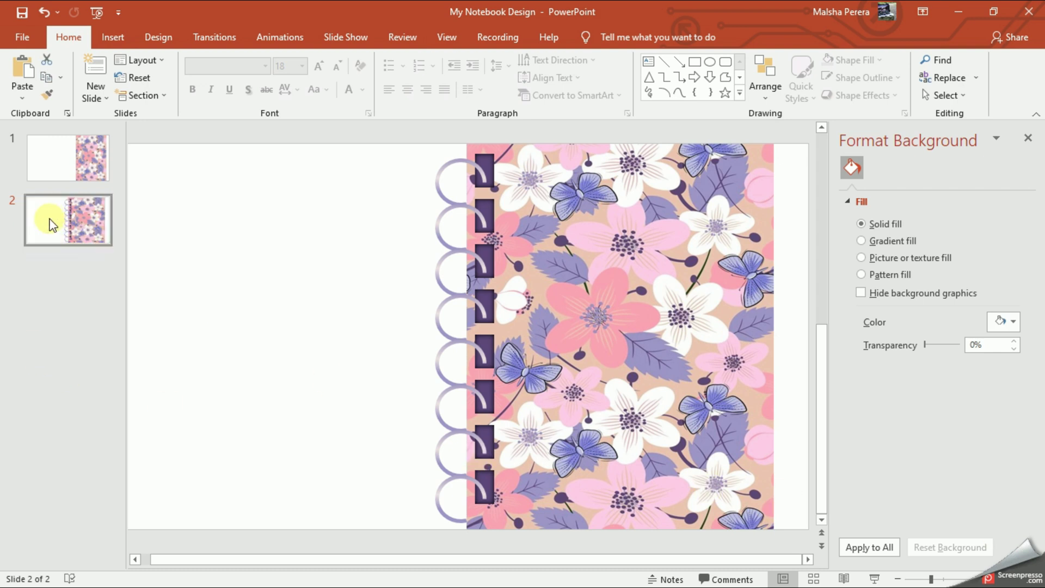
key(ctrl+d)
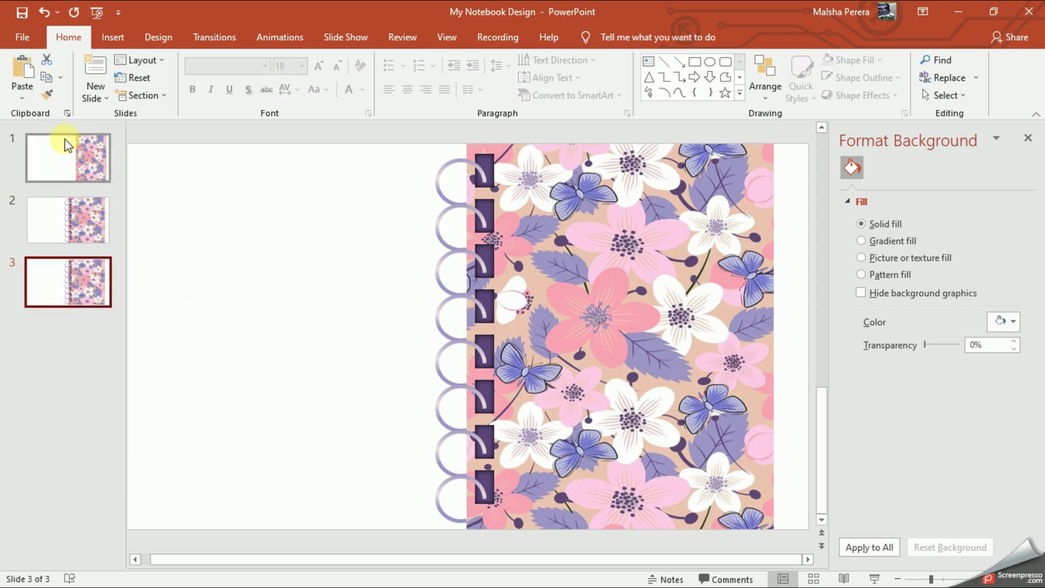
On slide 1, draw a 7.5" by 5" rectangle over the floral picture and move it to the blank area beside it
click(65, 155)
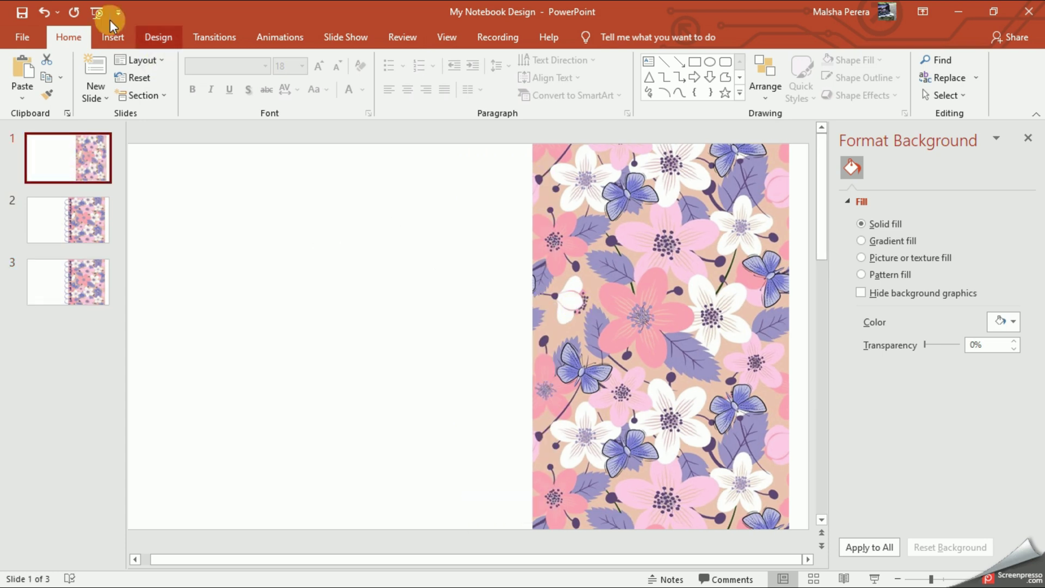
click(116, 39)
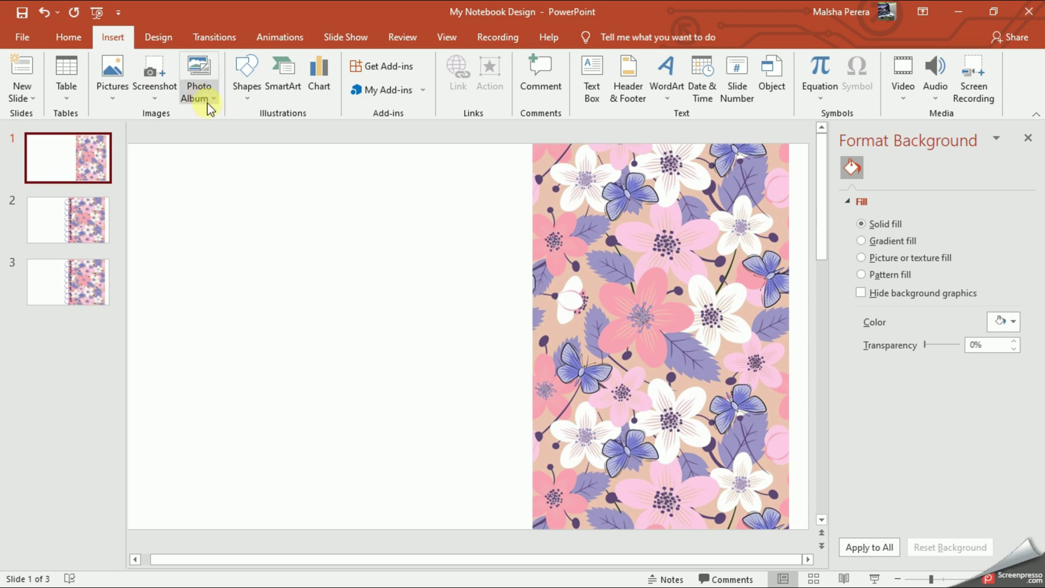
click(247, 104)
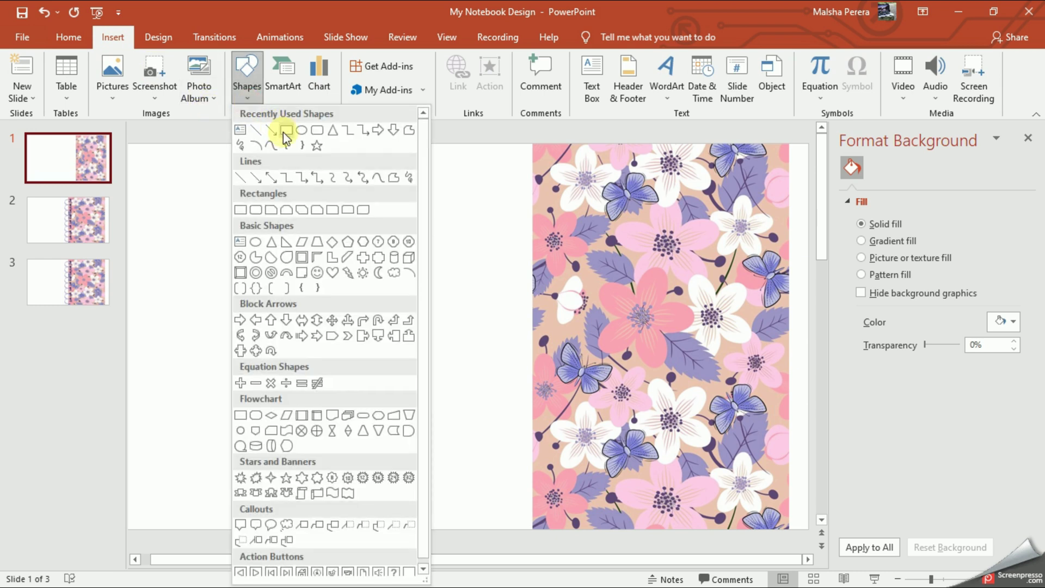
click(241, 210)
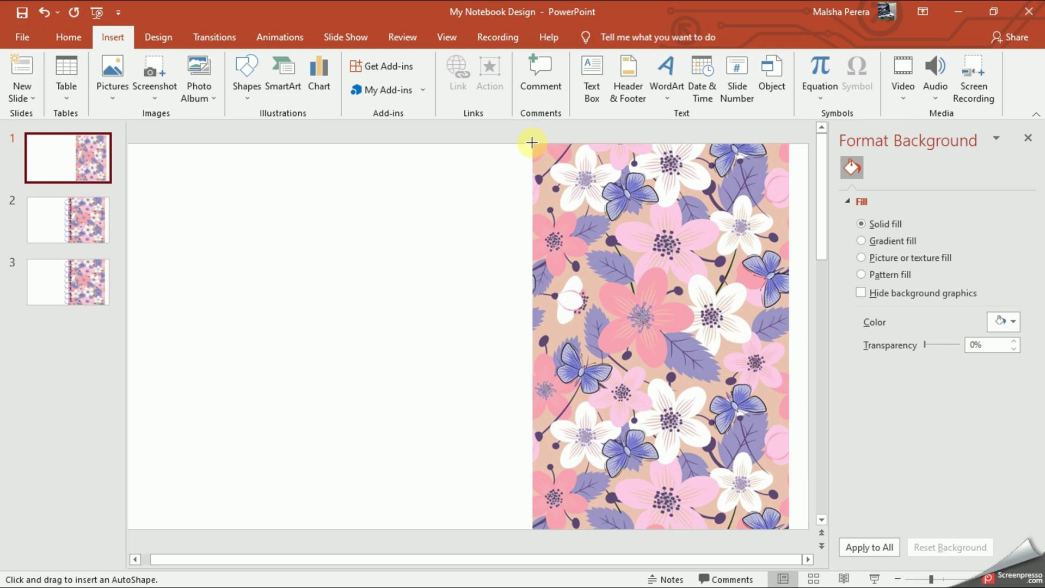
drag(532, 142, 784, 526)
mouse_move(711, 411)
mouse_down()
mouse_move(678, 389)
mouse_move(399, 366)
mouse_move(352, 382)
mouse_up()
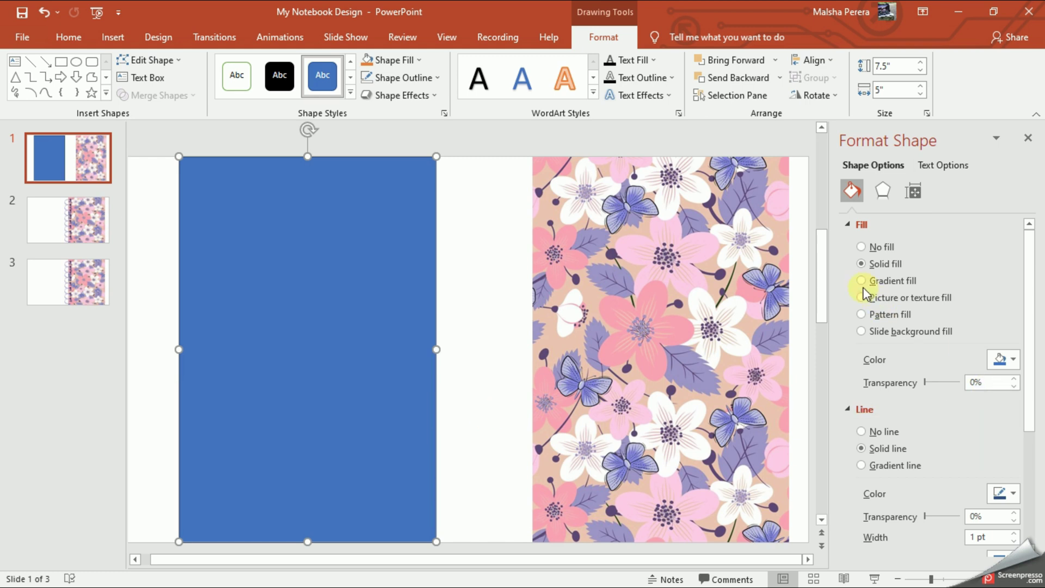
Fill the rectangle with the peach background colour sampled from the floral picture using the Eyedropper, and remove its outline
click(855, 189)
click(1013, 359)
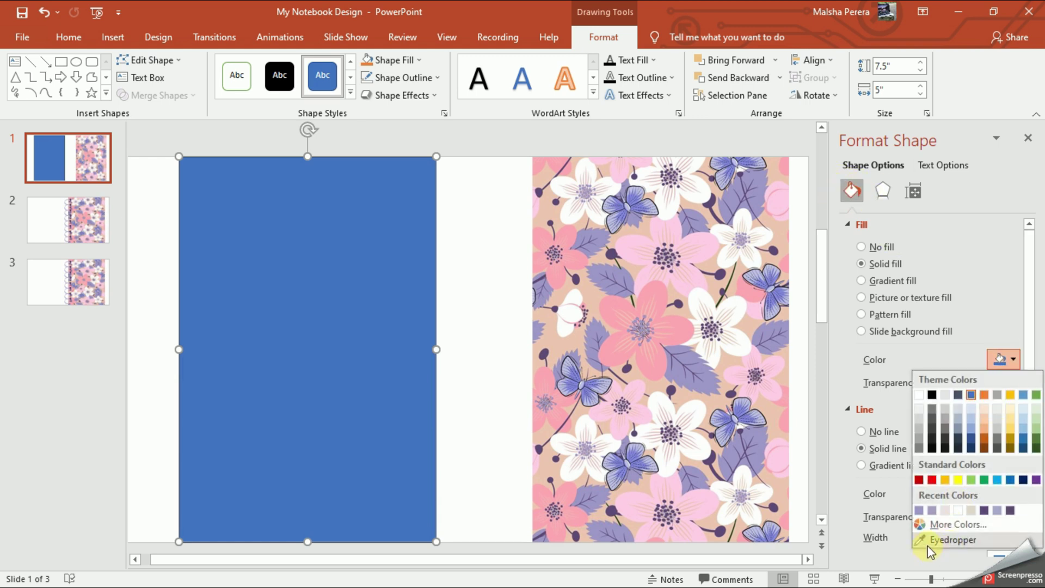
click(956, 539)
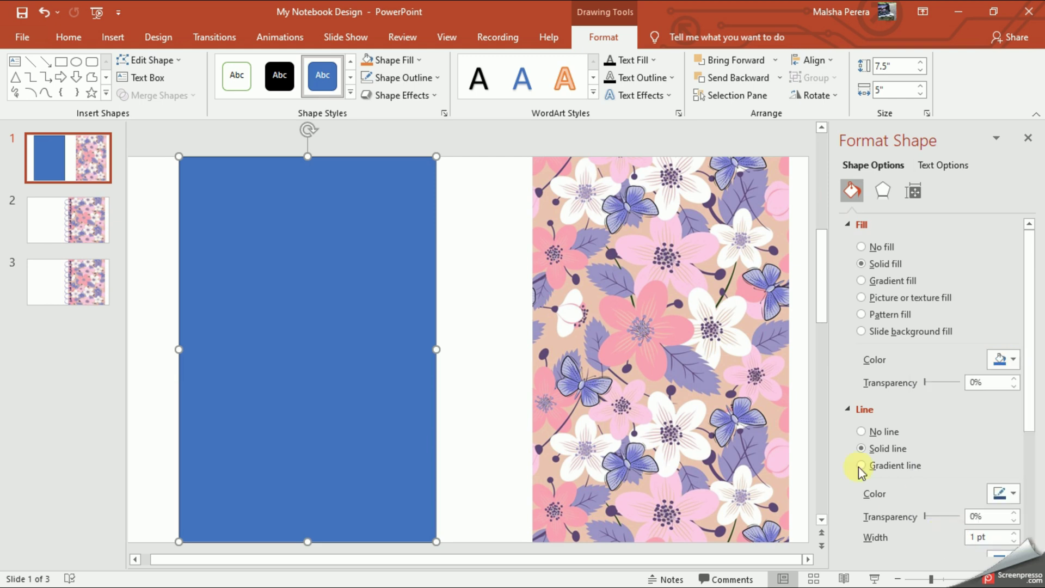
click(787, 372)
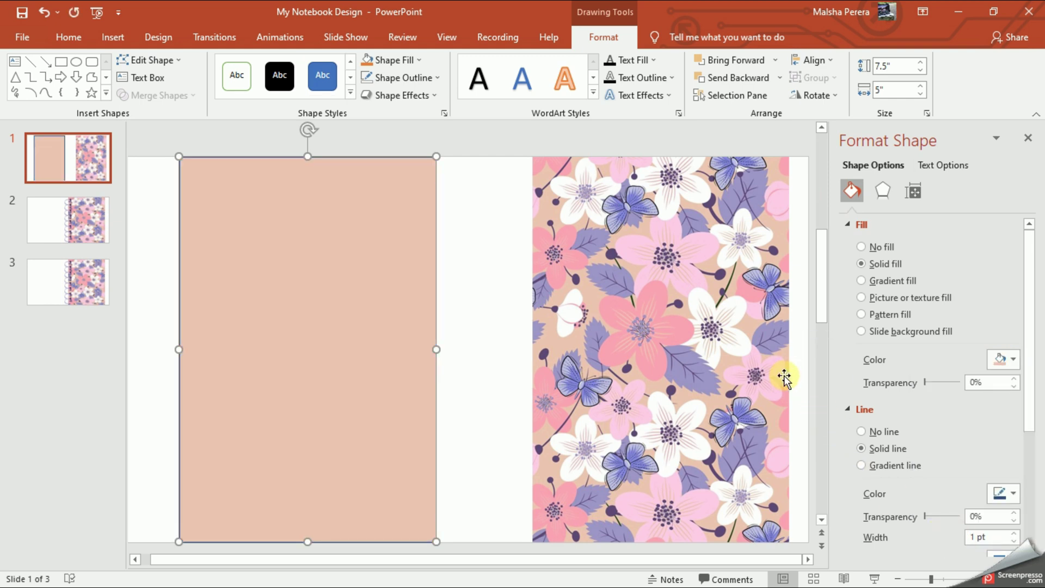
click(415, 77)
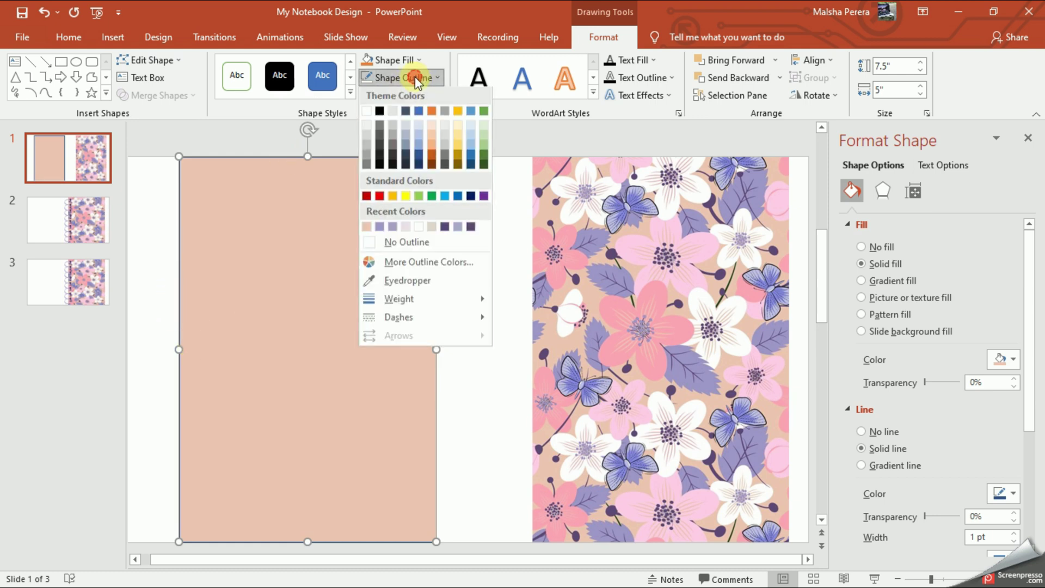
click(403, 242)
click(495, 367)
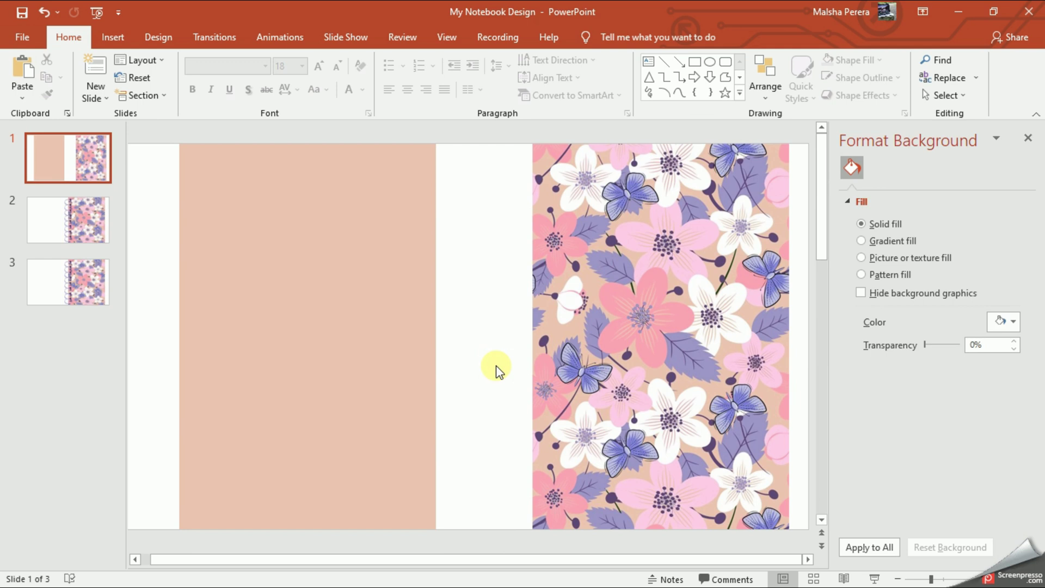
Copy the peach rectangle and apply it from the clipboard as the picture fill of the notebook cover on slide 3
click(327, 345)
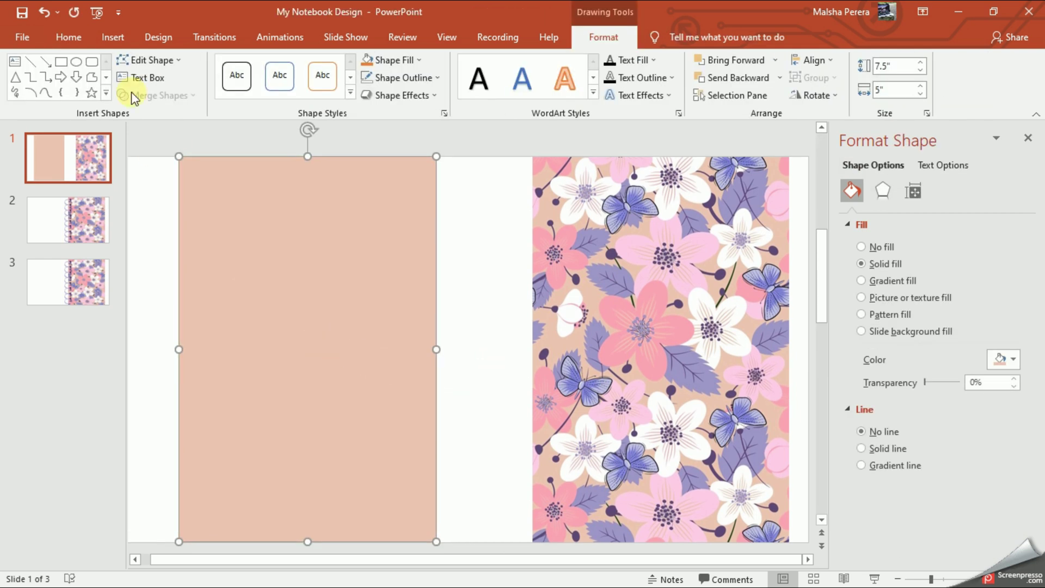
click(66, 36)
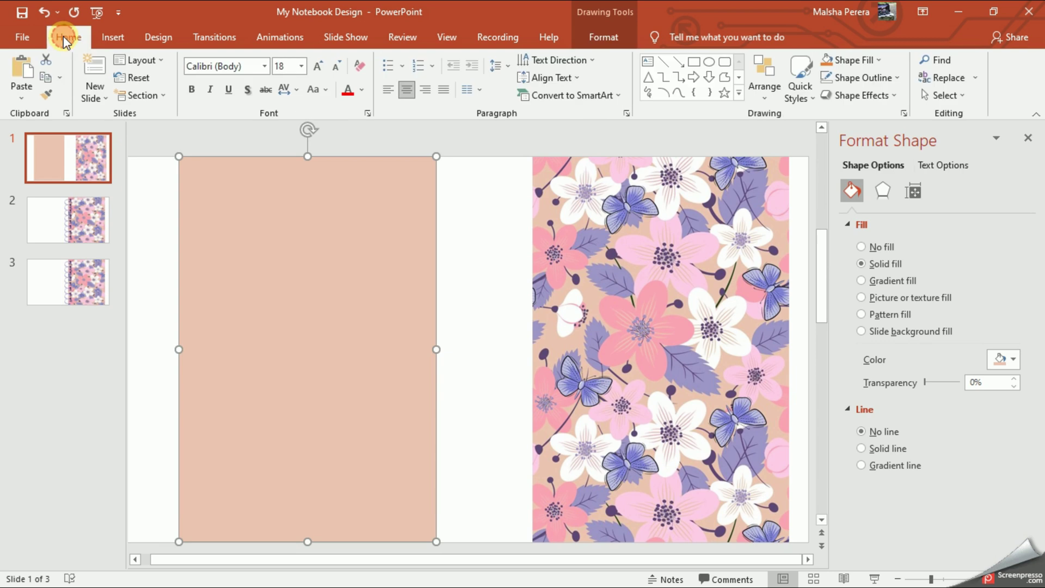
click(47, 76)
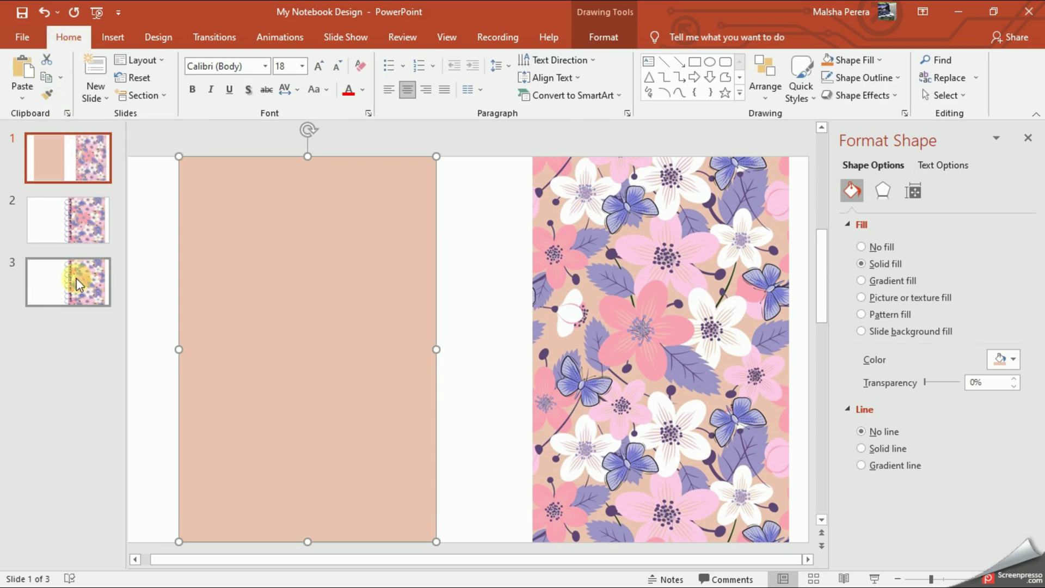
click(41, 274)
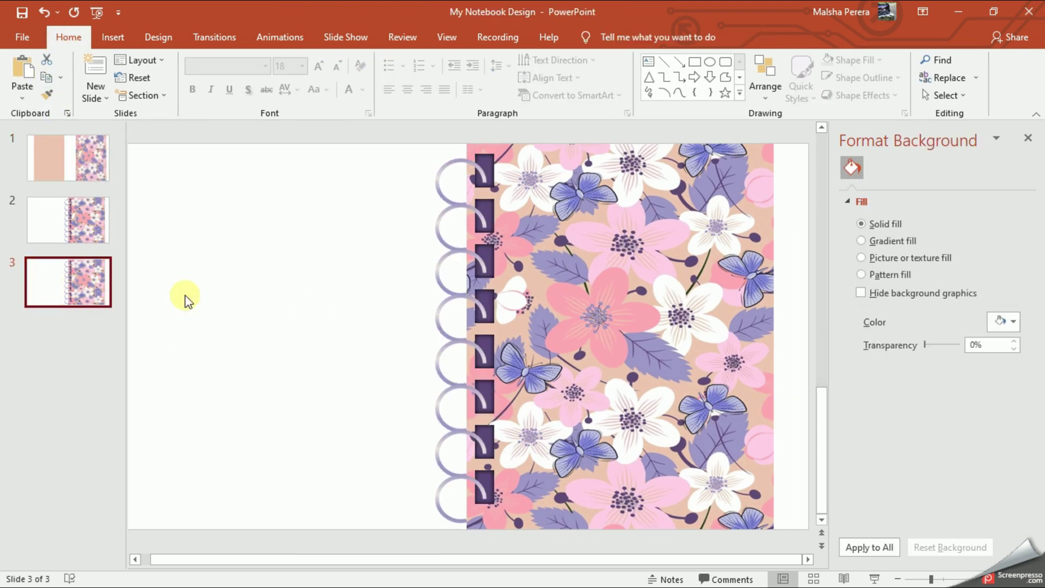
click(605, 320)
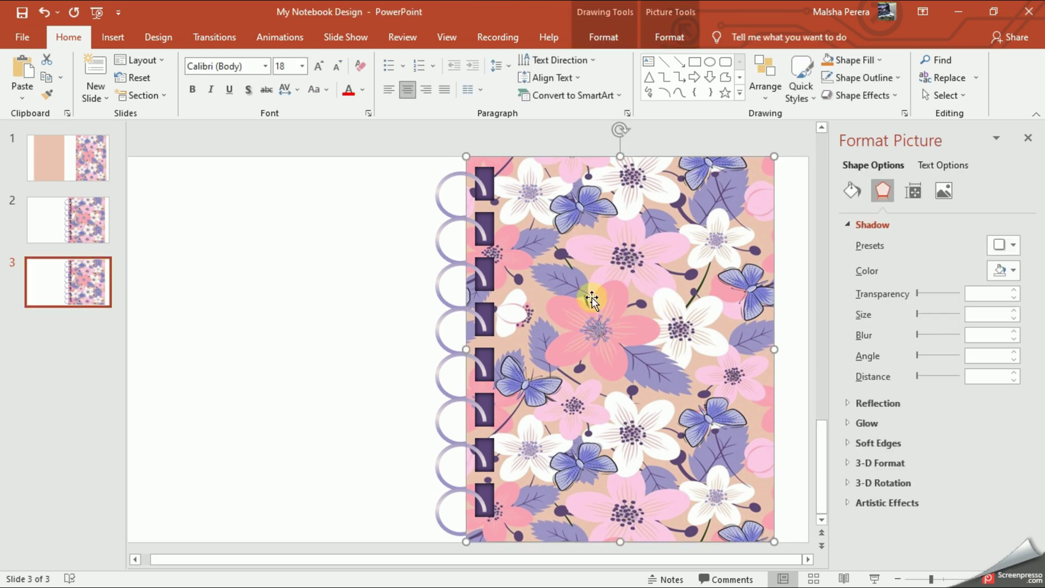
click(852, 191)
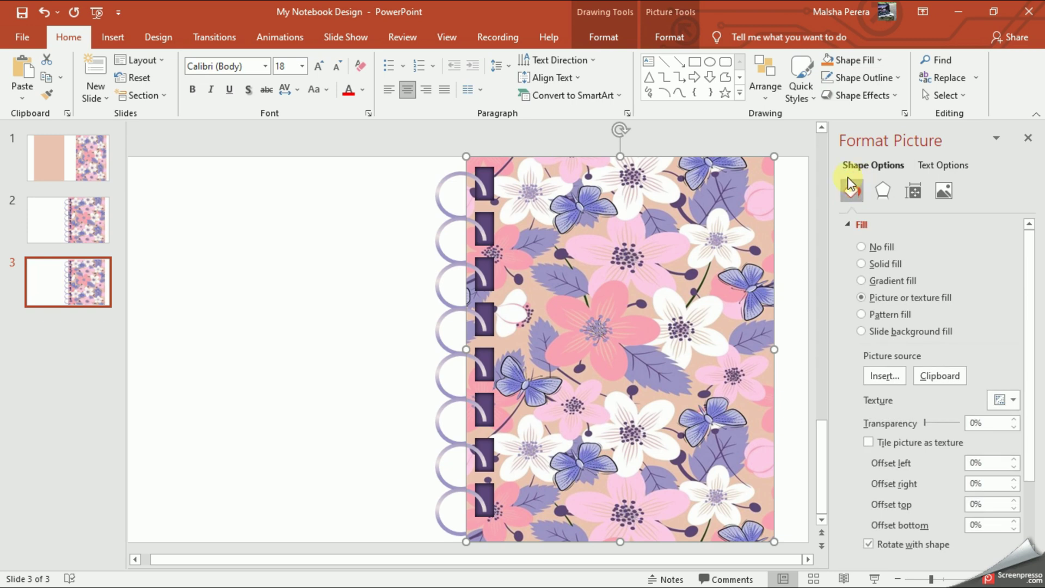
click(940, 375)
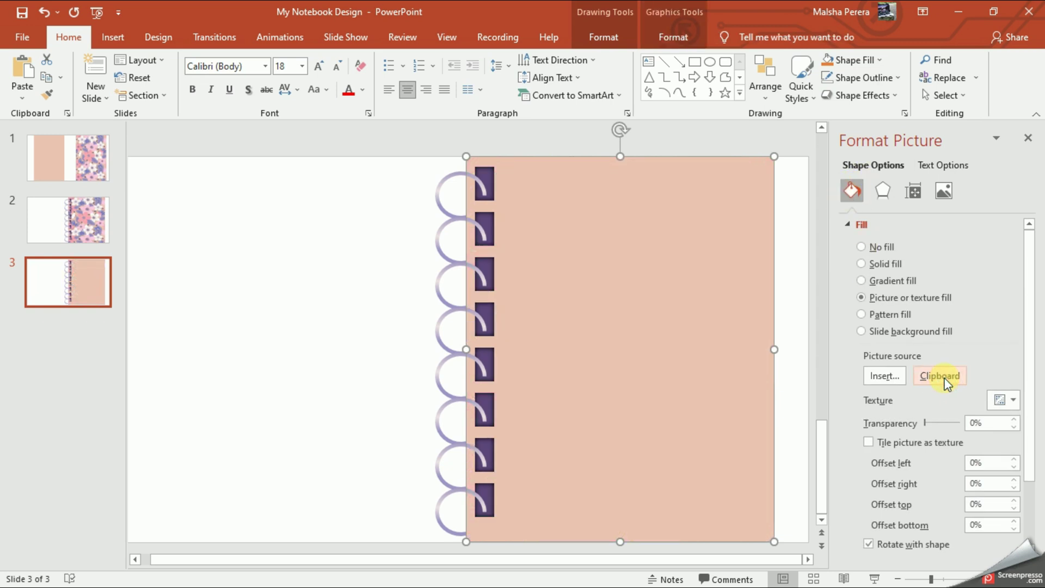
click(783, 407)
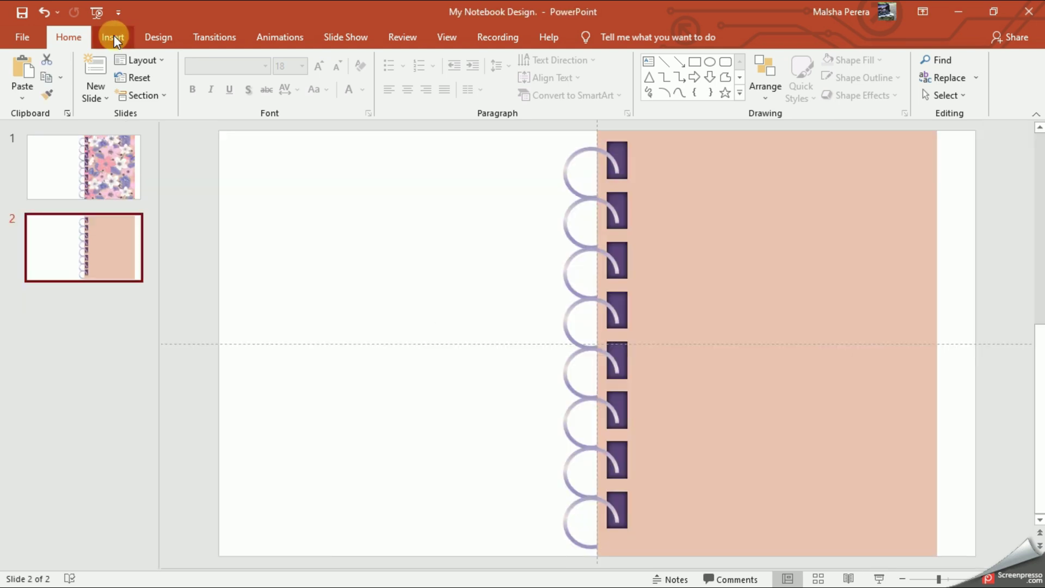
Draw a rectangle about 7.19" high and 5.59" wide over the peach cover, starting at its upper corner on the ring side
click(113, 37)
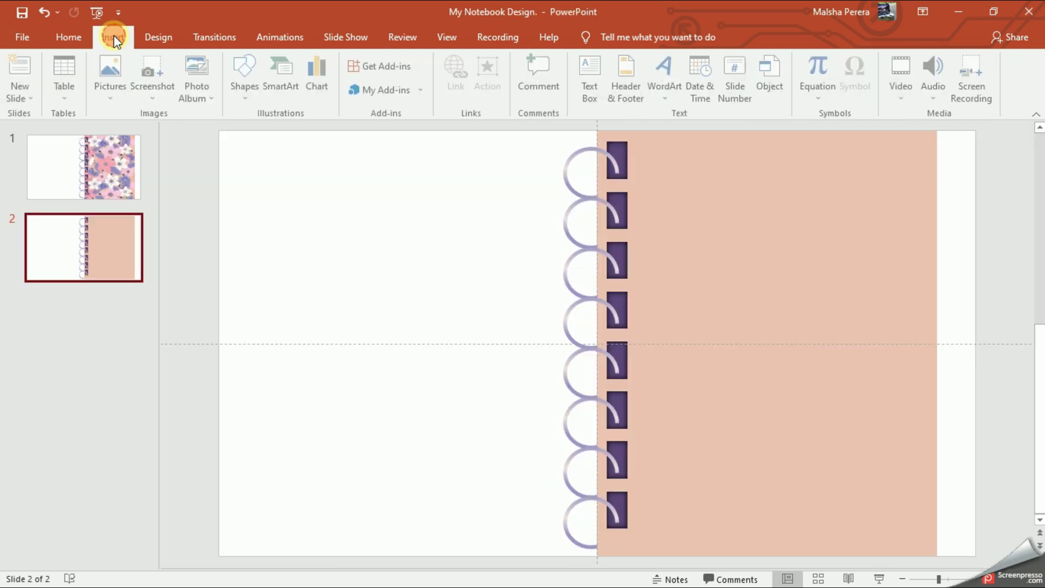
click(248, 98)
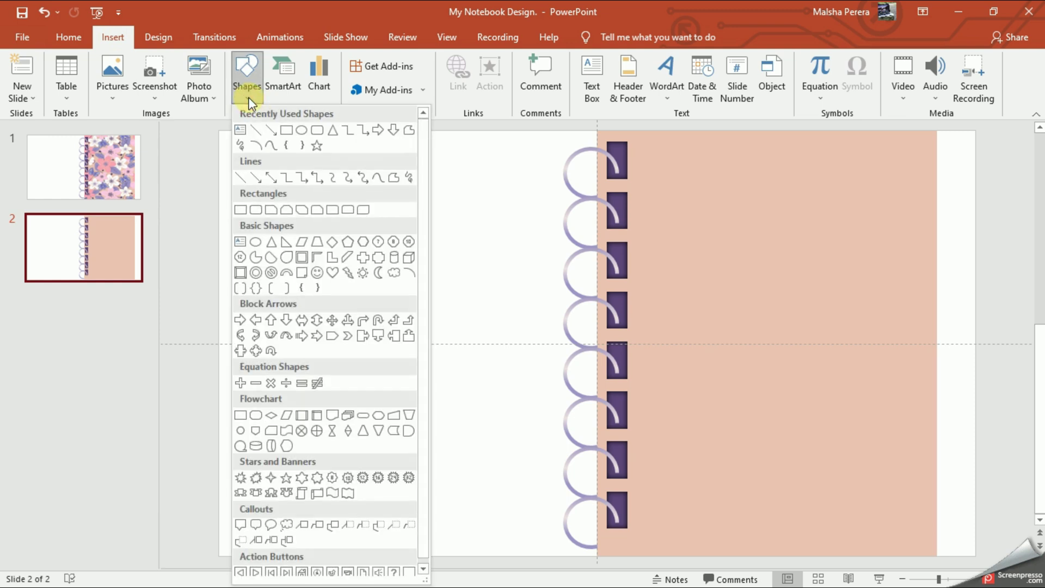
click(242, 211)
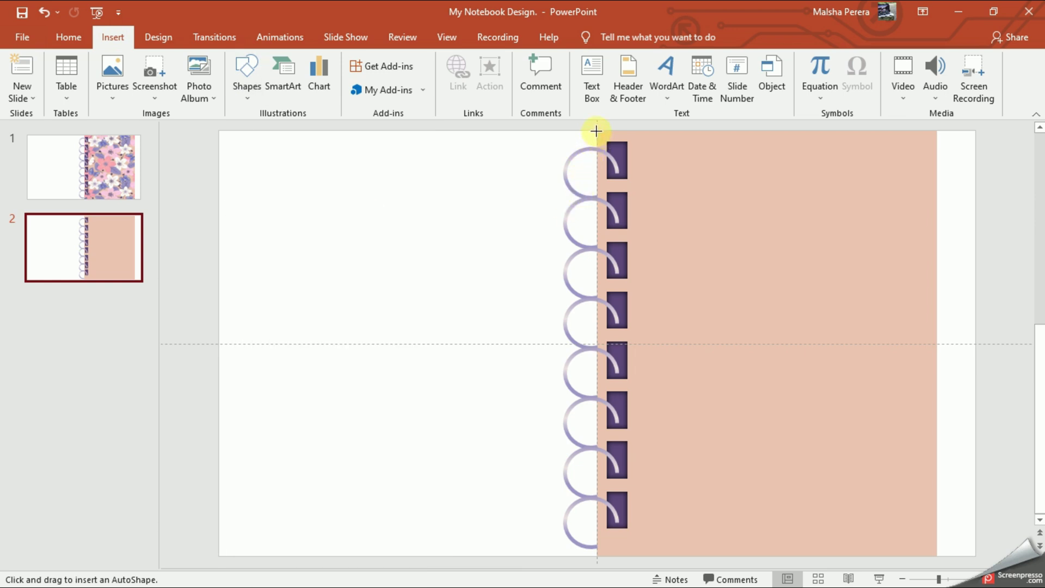
mouse_move(596, 130)
mouse_down()
mouse_move(826, 532)
mouse_move(914, 537)
mouse_up()
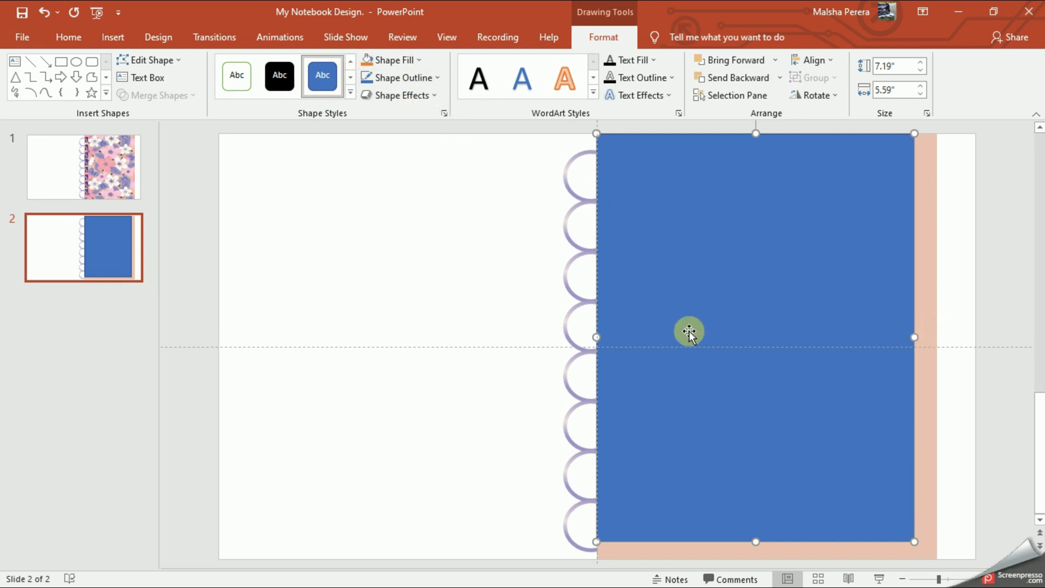
Give the new page rectangle a white fill and no outline
click(419, 60)
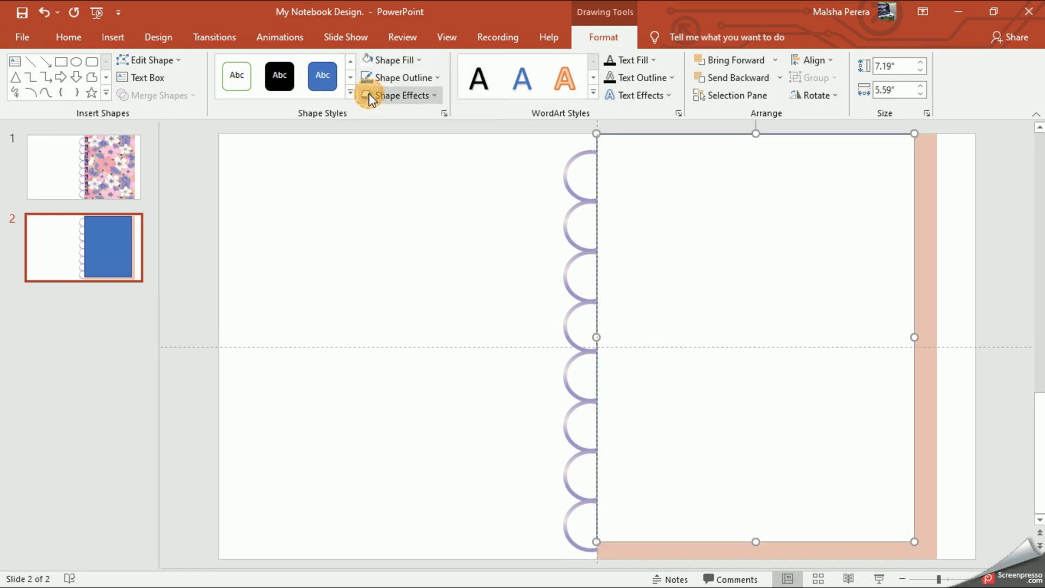
click(367, 95)
click(972, 280)
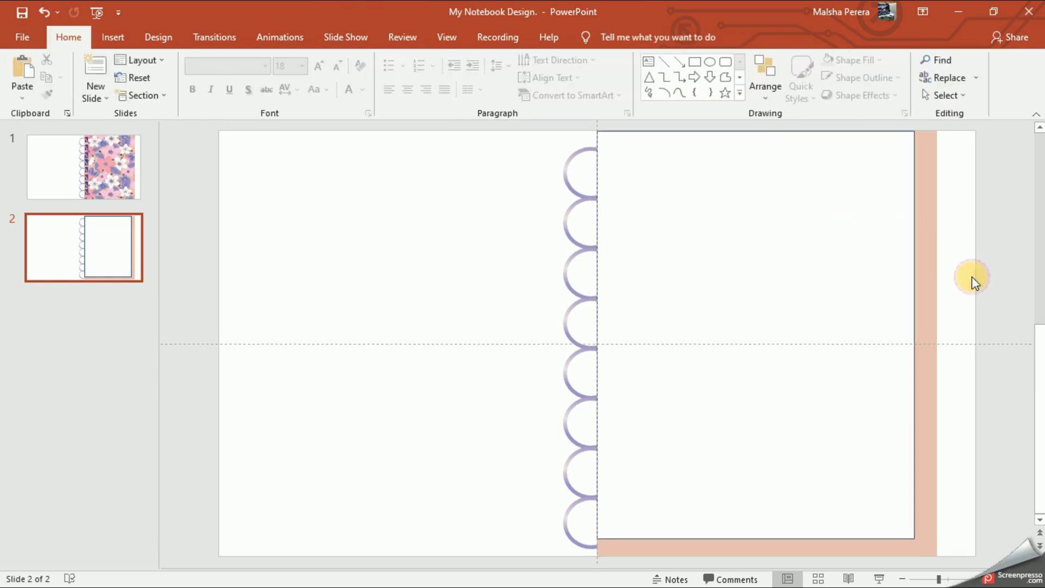
double_click(799, 229)
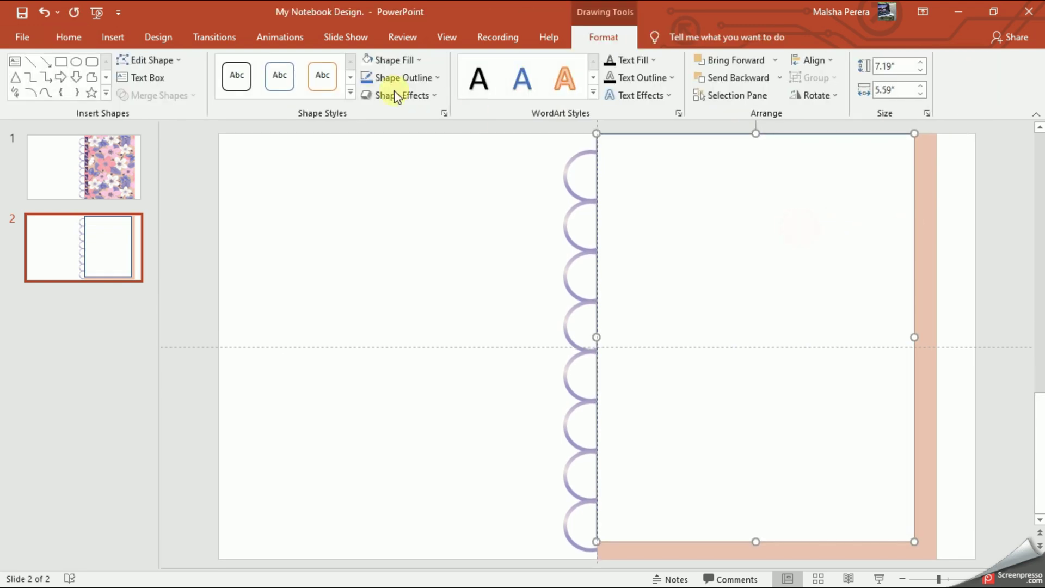
click(439, 77)
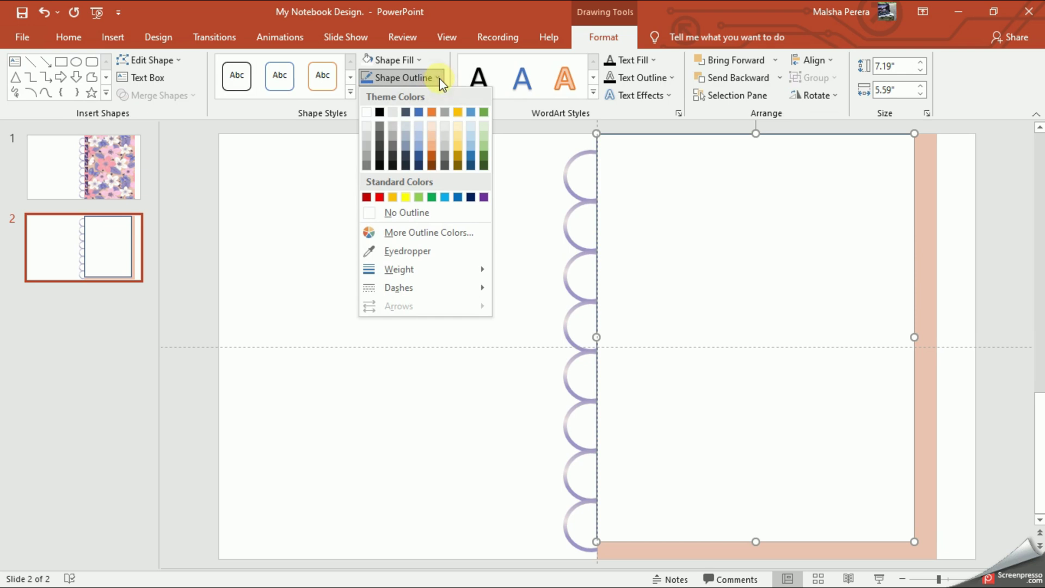
click(432, 213)
click(424, 374)
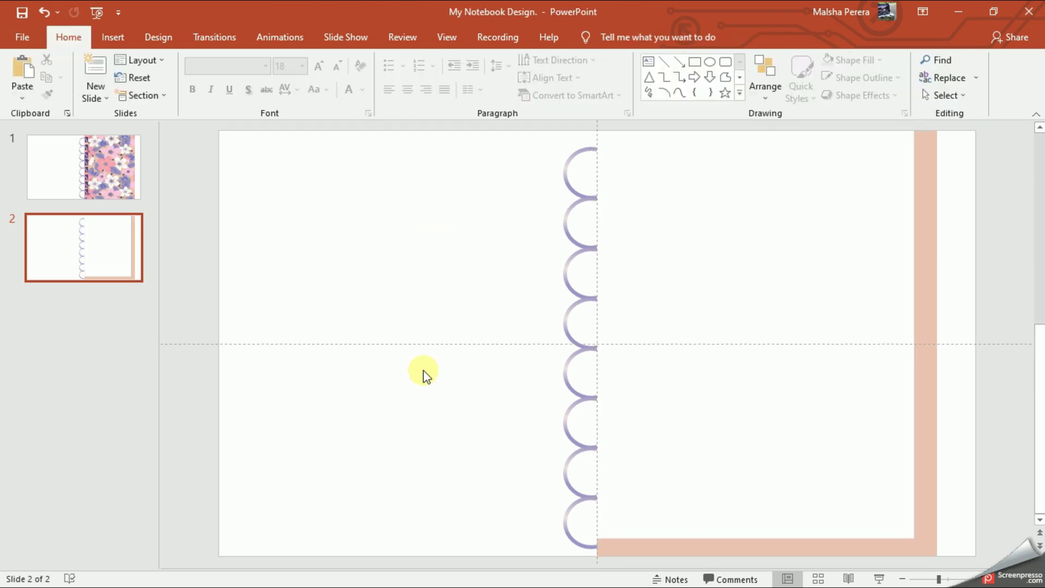
Nudge the white page rectangle down to leave narrow peach margins above and below it
double_click(721, 303)
key(ctrl+Down)
key(ctrl+Down)
key(ctrl+Down)
key(ctrl+Down)
key(ctrl+Down)
key(ctrl+Down)
key(ctrl+Down)
key(ctrl+Down)
key(ctrl+Down)
key(ctrl+Down)
key(ctrl+Down)
key(ctrl+Down)
key(ctrl+Down)
key(ctrl+Down)
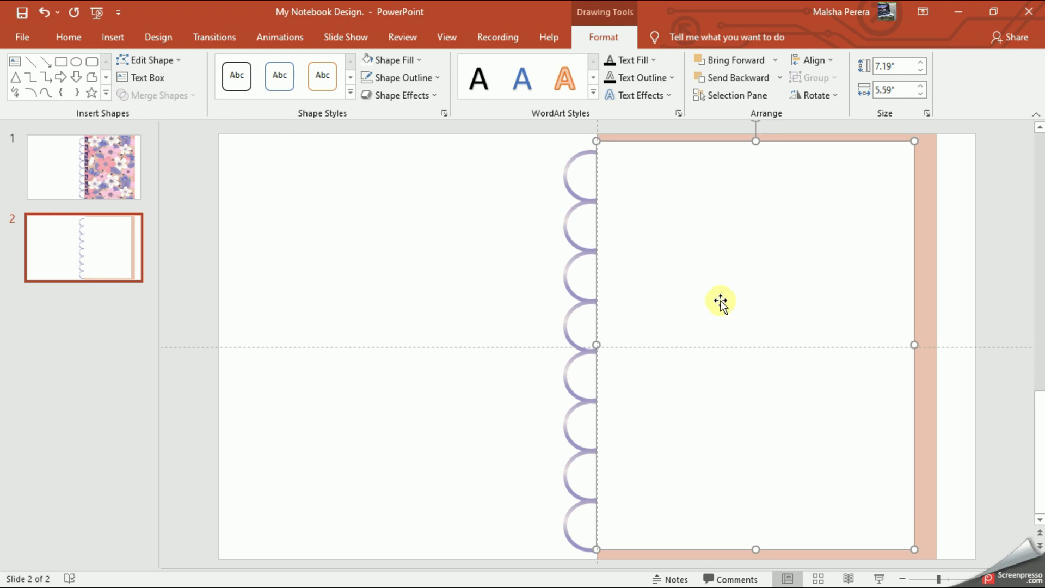
key(ctrl+Down)
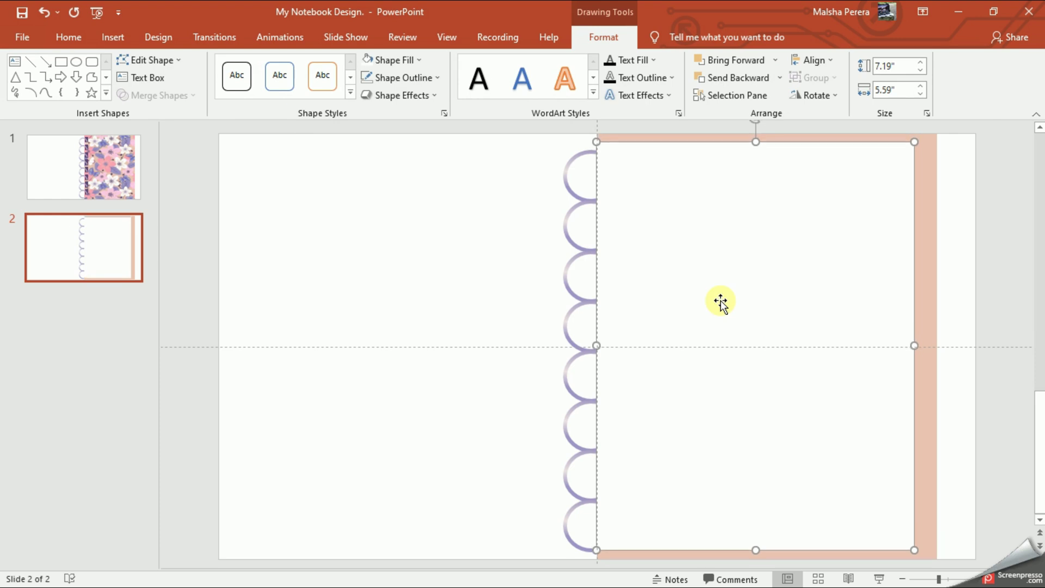
Nudge the white page rectangle sideways away from the rings, leaving a narrow peach margin along the binding edge
key(ctrl+Right)
key(ctrl+Right)
key(ctrl+Right)
key(ctrl+Right)
key(ctrl+Right)
key(ctrl+Right)
key(ctrl+Right)
key(ctrl+Right)
key(ctrl+Right)
key(ctrl+Right)
key(ctrl+Right)
key(ctrl+Right)
key(ctrl+Right)
key(ctrl+Right)
key(ctrl+Right)
key(ctrl+Right)
key(ctrl+Right)
key(ctrl+Right)
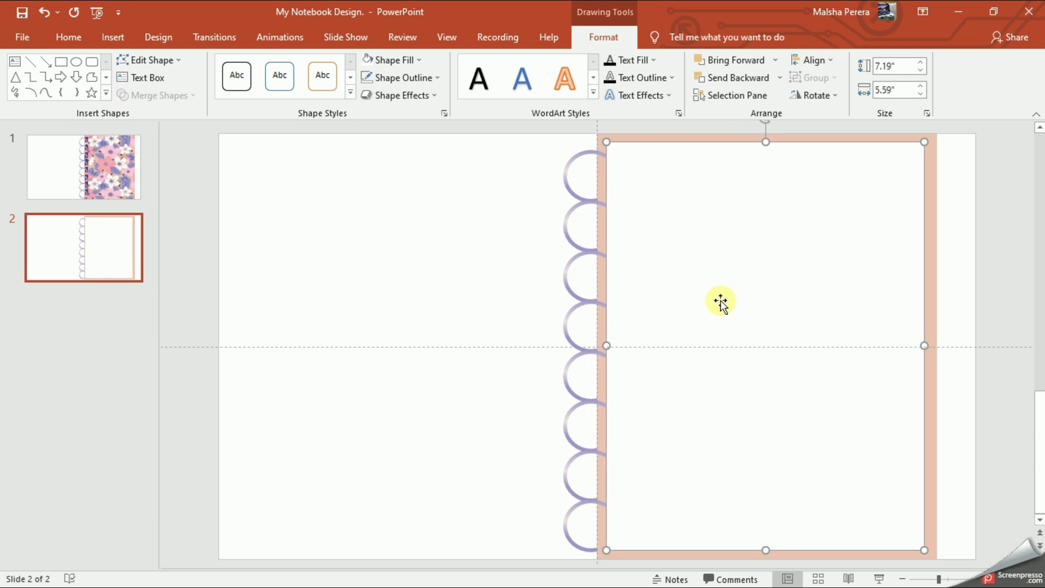
key(ctrl+Left)
key(ctrl+Left)
key(ctrl+Left)
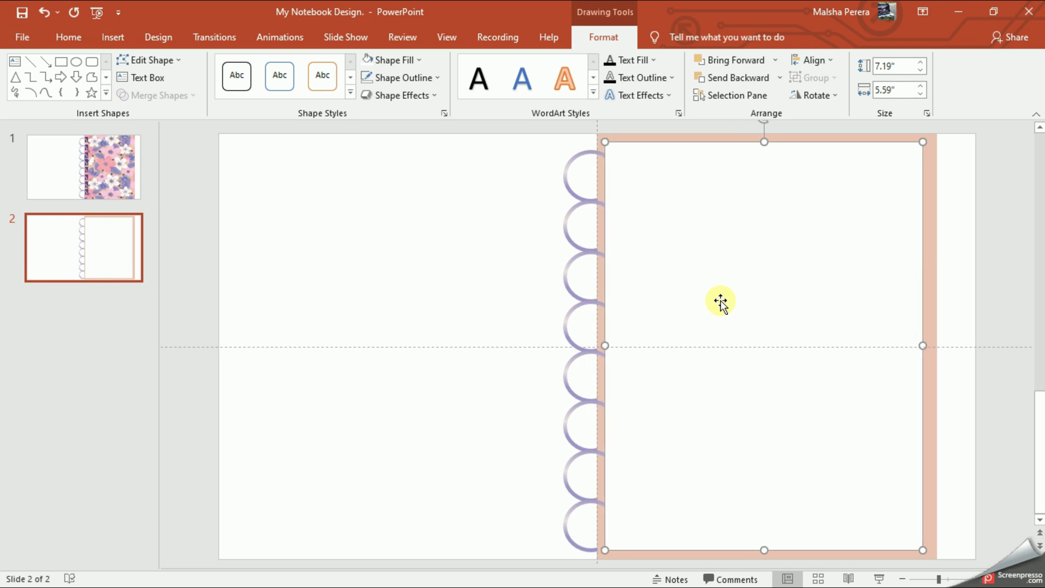
click(455, 293)
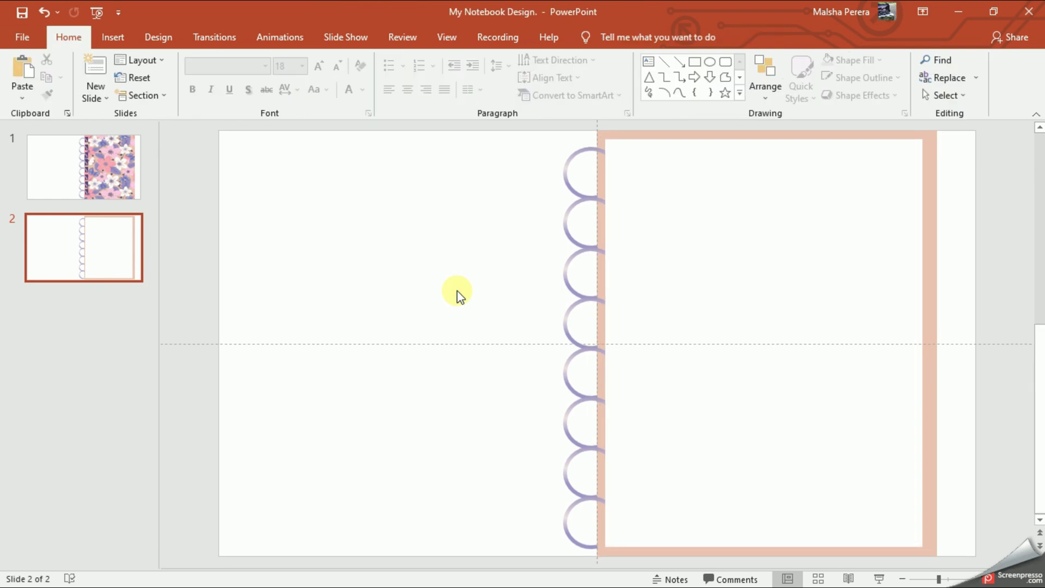
Send the white page rectangle backward, one level at a time, until it lies behind all the binding rings and purple holes
click(685, 269)
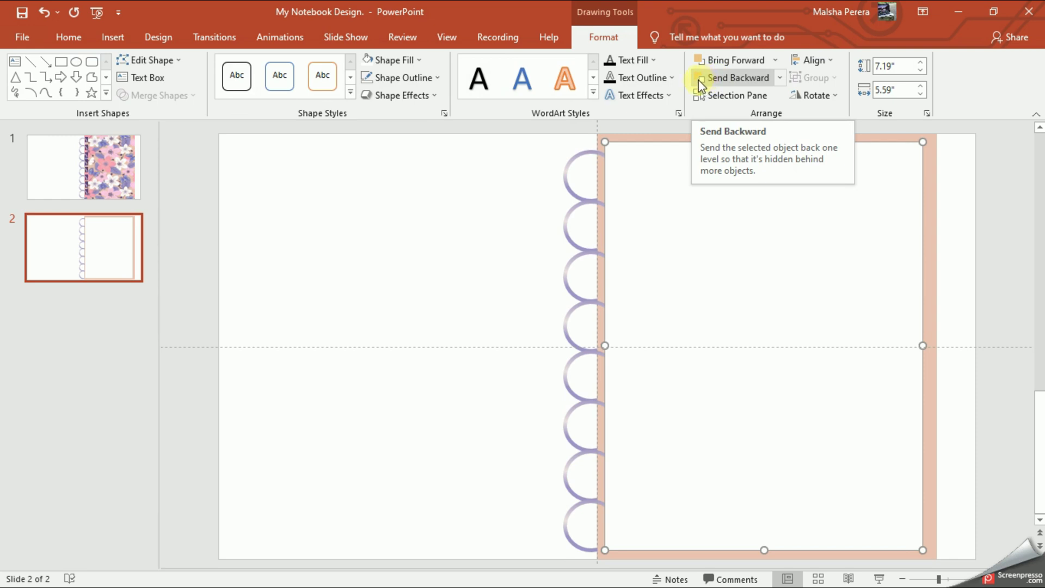
click(697, 80)
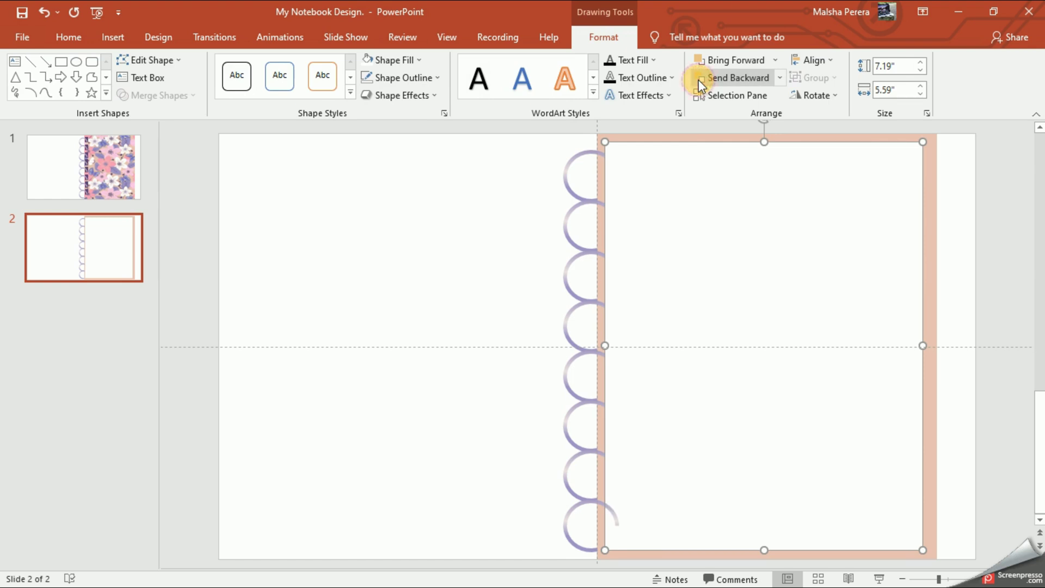
click(698, 80)
click(697, 79)
click(699, 82)
click(699, 81)
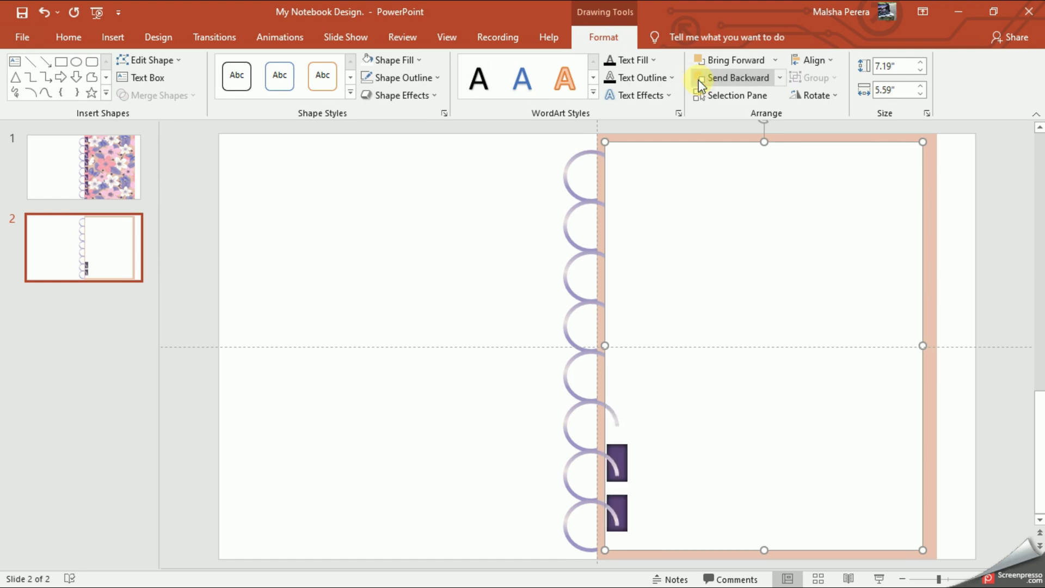
click(699, 81)
click(699, 82)
click(699, 82)
click(698, 82)
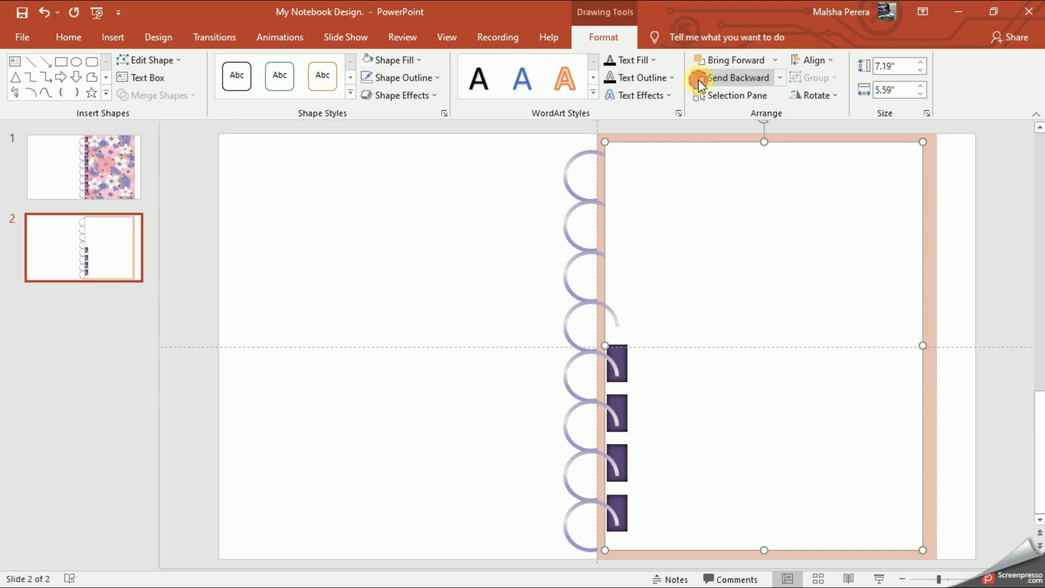
click(699, 82)
click(699, 81)
click(699, 81)
click(698, 82)
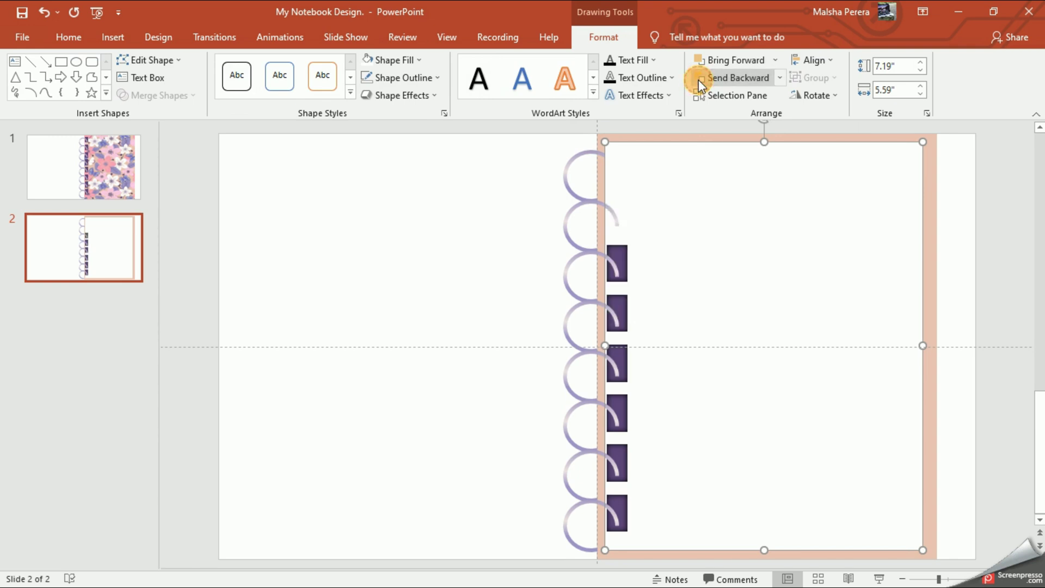
click(699, 81)
click(698, 82)
click(700, 83)
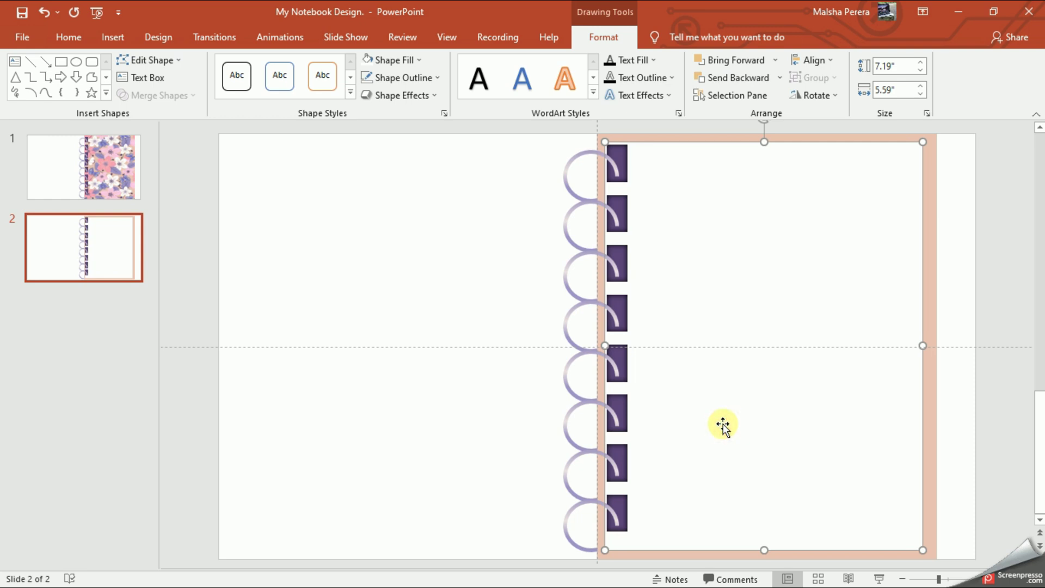
Nudge the white page rectangle slightly toward the rings to narrow the peach margin along the binding edge
key(ctrl+Left)
key(ctrl+Left)
key(ctrl+Left)
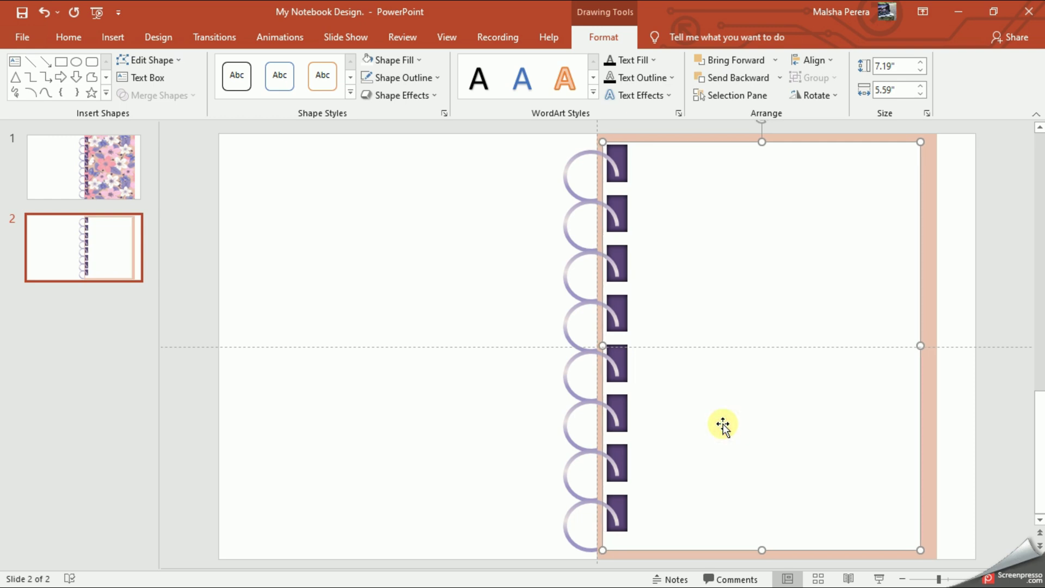
key(ctrl+Left)
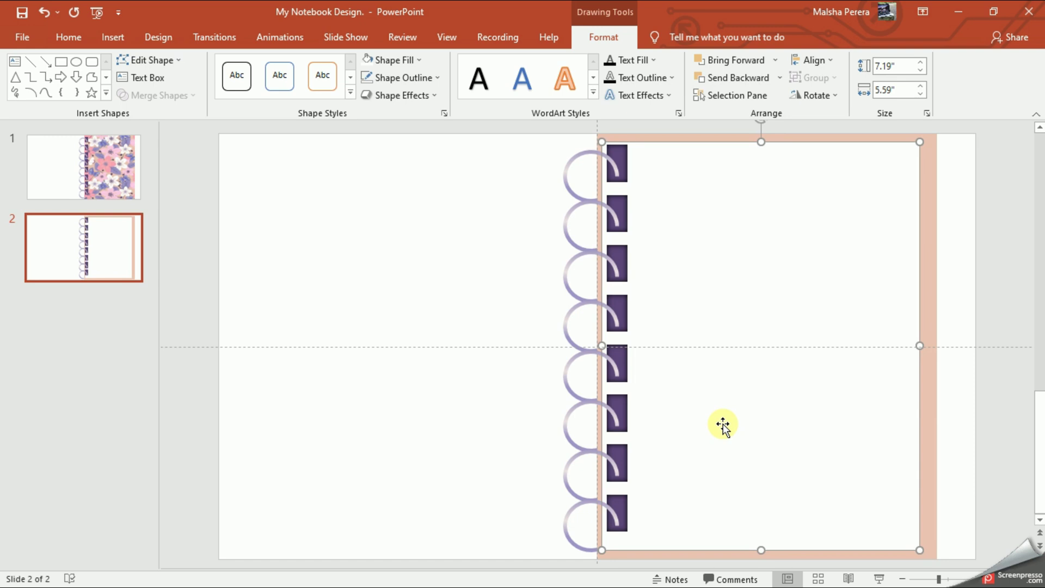
click(464, 390)
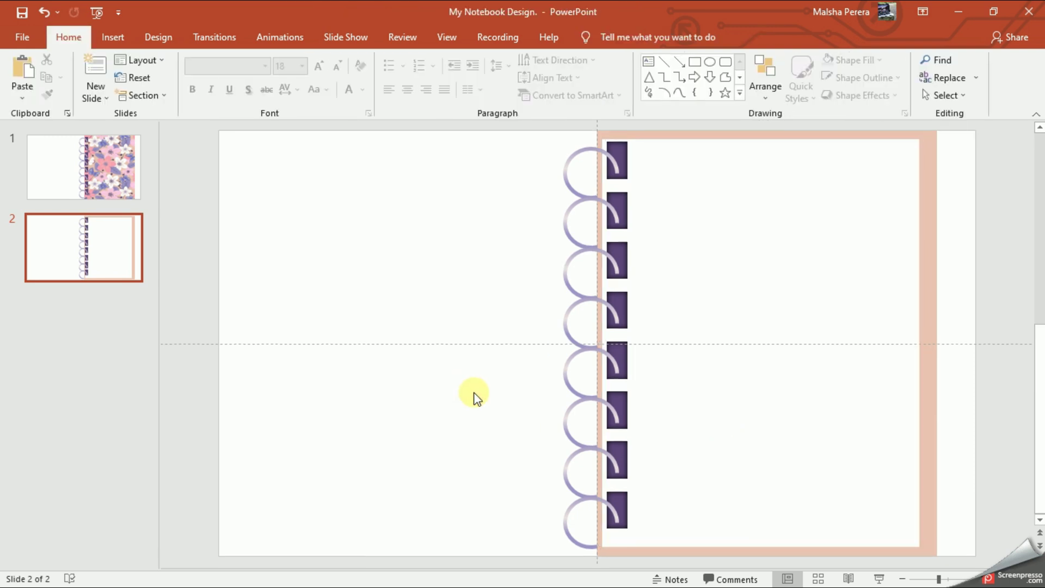
Select all the binding rings and purple holes together and shift them slightly inward over the white page
drag(549, 121, 672, 534)
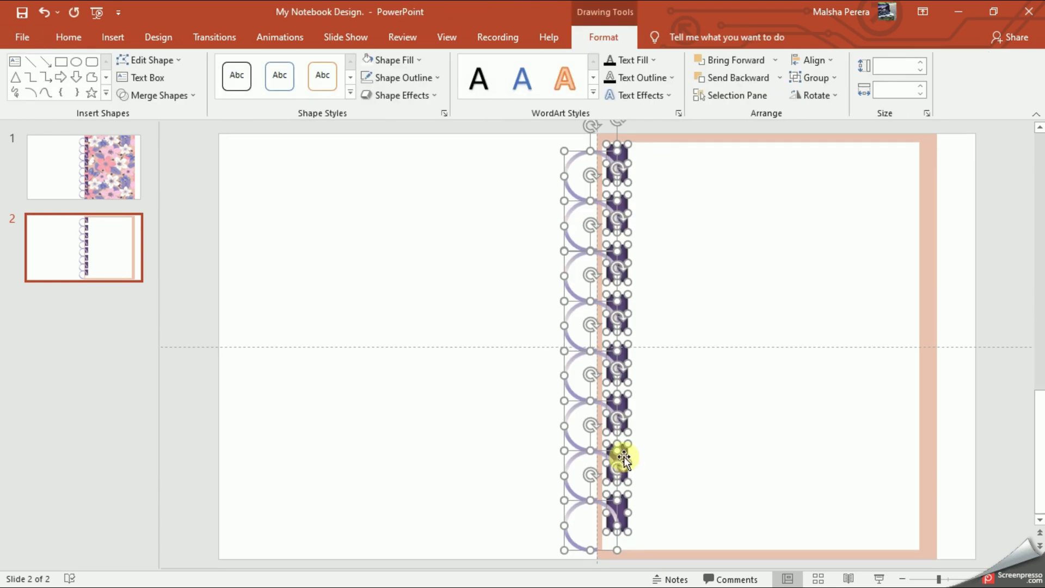
drag(622, 454, 624, 458)
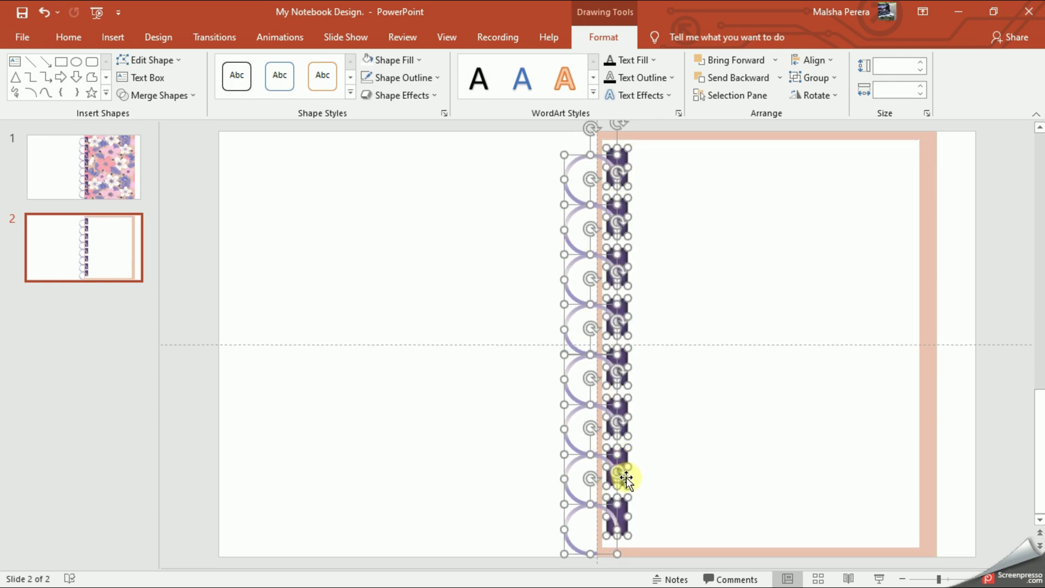
drag(623, 476, 621, 466)
click(492, 465)
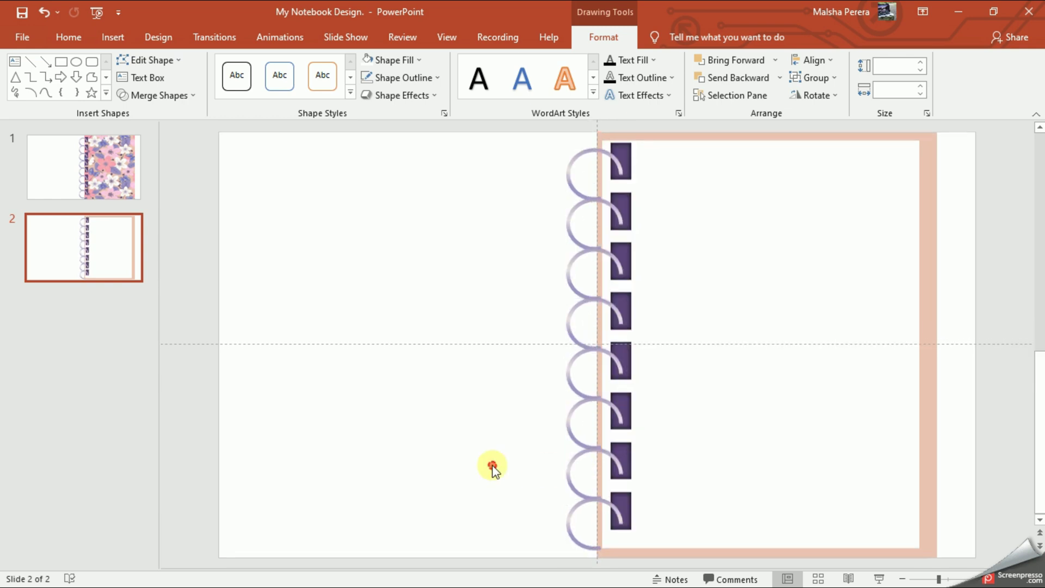
Nudge the white page rectangle slightly up within the peach cover
click(752, 425)
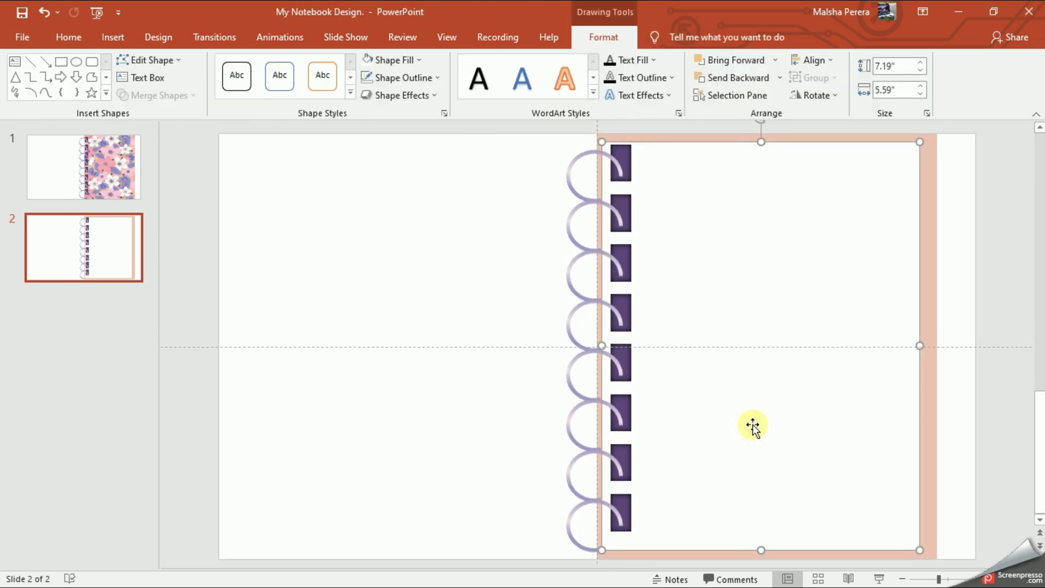
click(472, 439)
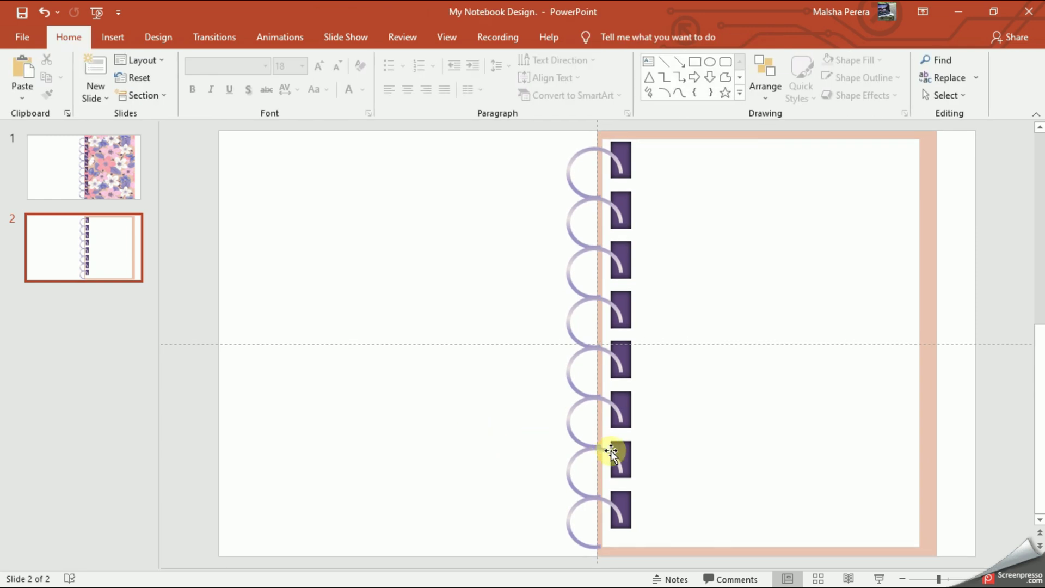
click(750, 430)
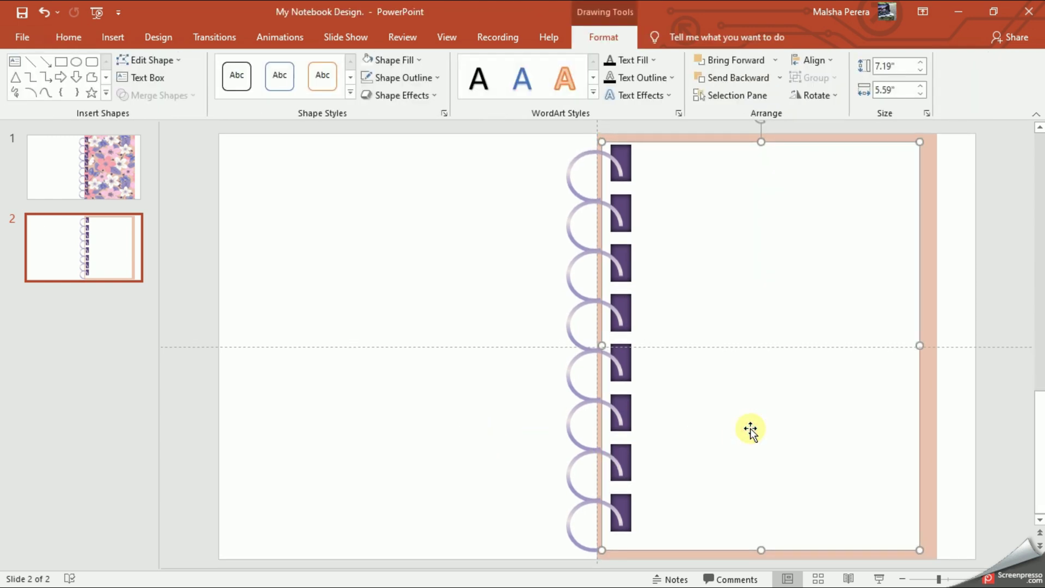
key(ctrl+Up)
key(ctrl+Up)
key(ctrl+Up)
key(ctrl+Up)
key(ctrl+Up)
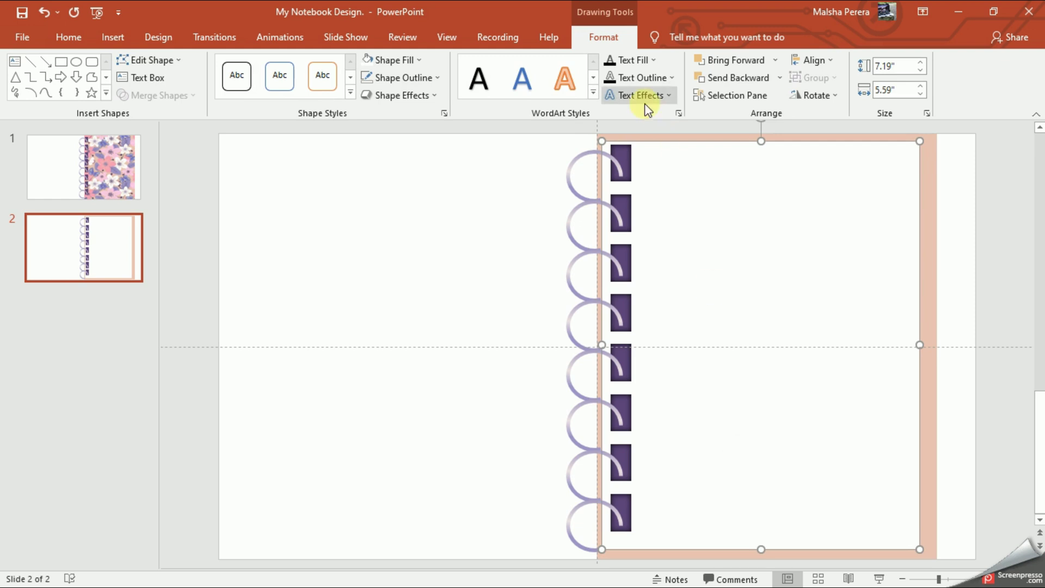
Apply the centred outer shadow preset to the white page rectangle
click(417, 96)
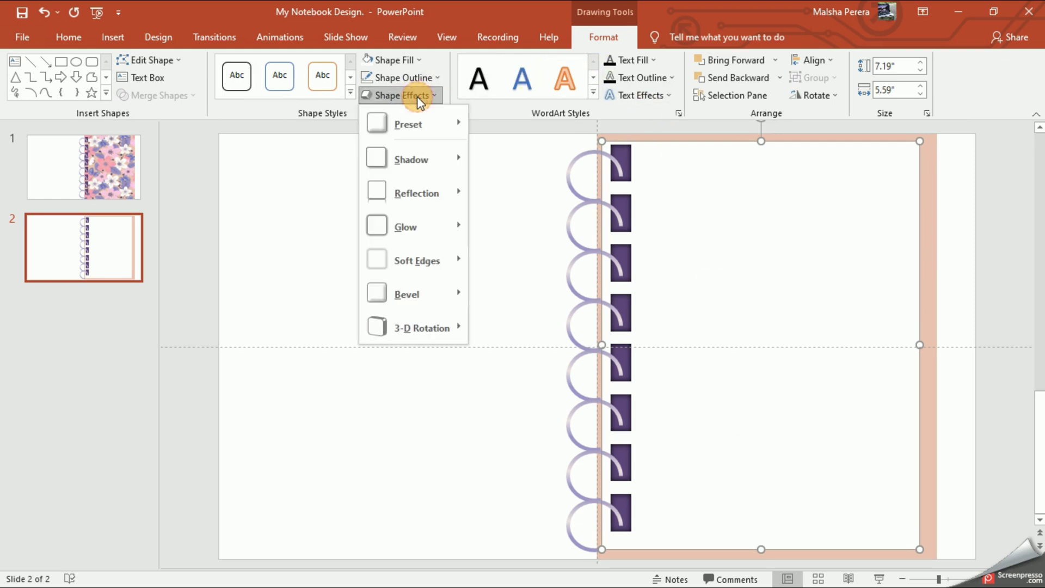
mouse_move(426, 166)
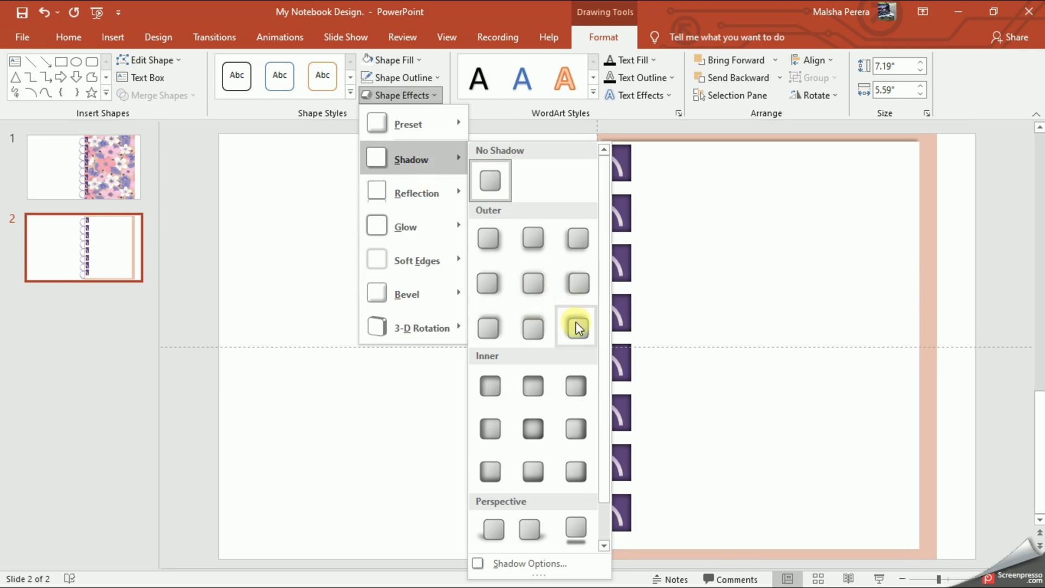
click(538, 290)
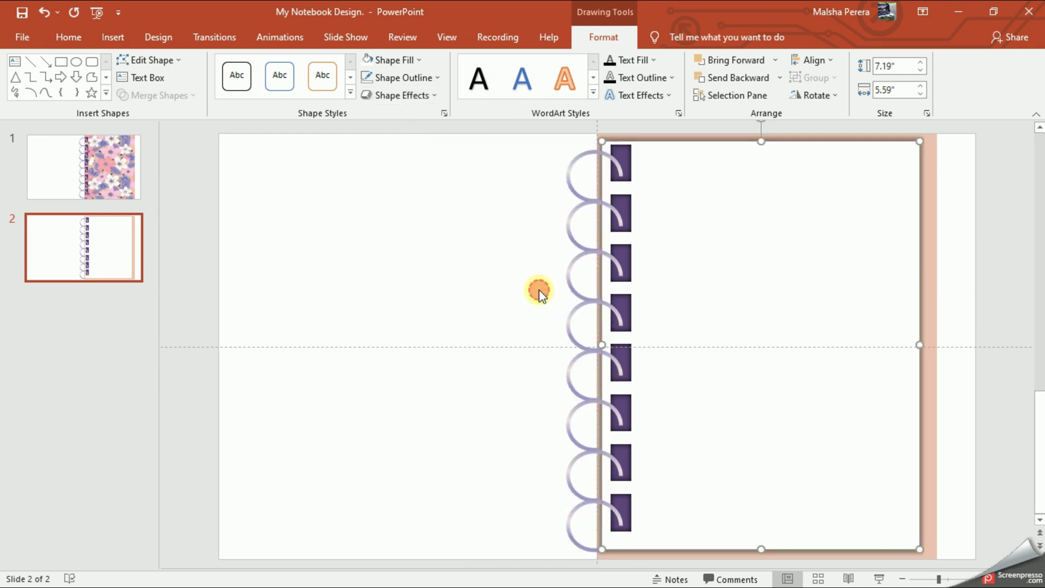
click(386, 327)
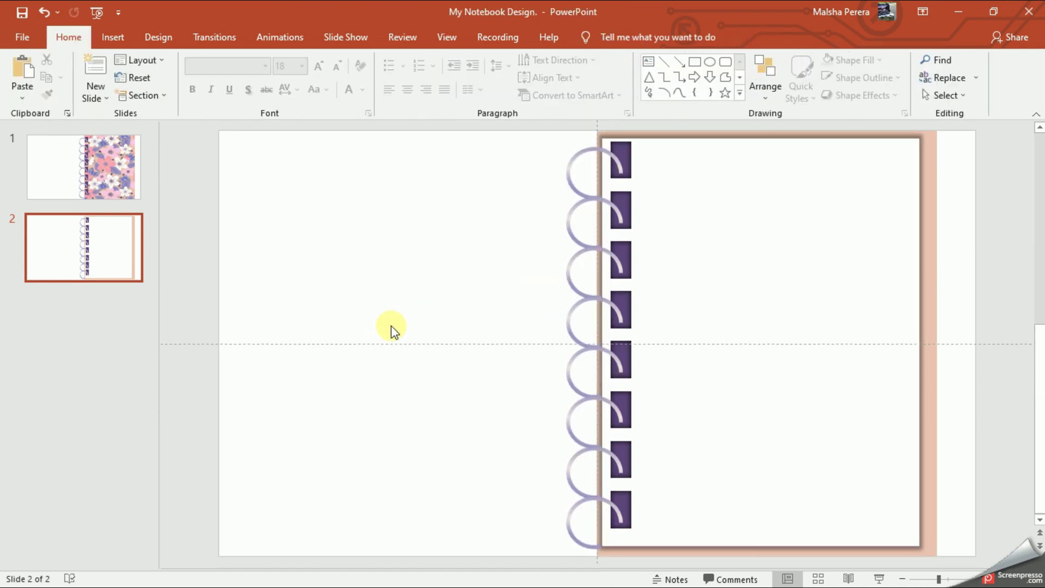